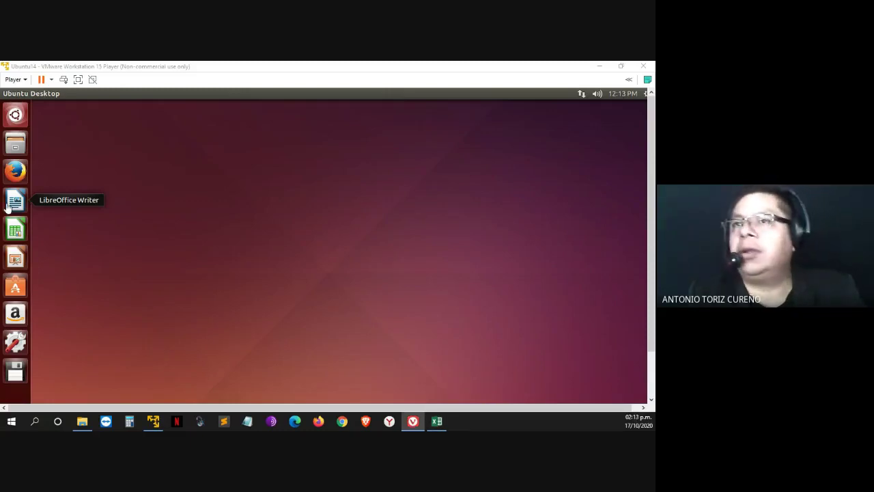
# - Open the Comandos básicos PDF and skim between its Linux commands and its Windows (MS-DOS) section on page 3
pyautogui.click(181, 217)
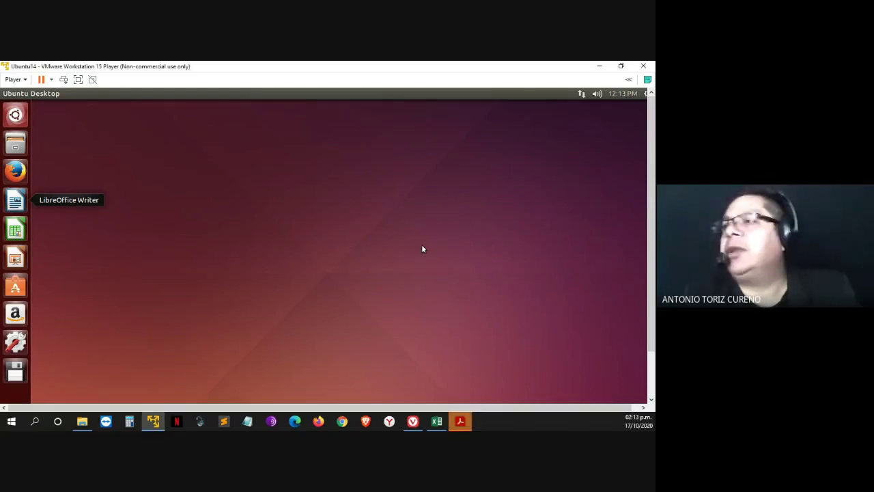
pyautogui.click(457, 422)
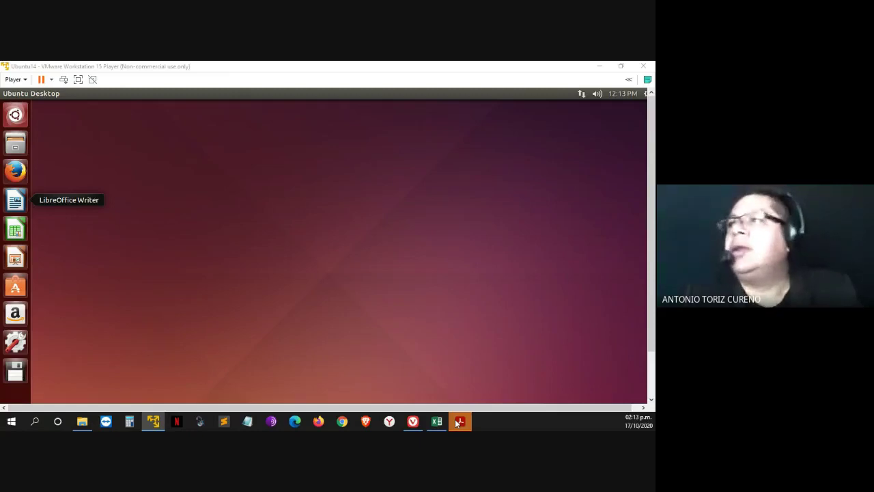
pyautogui.click(455, 419)
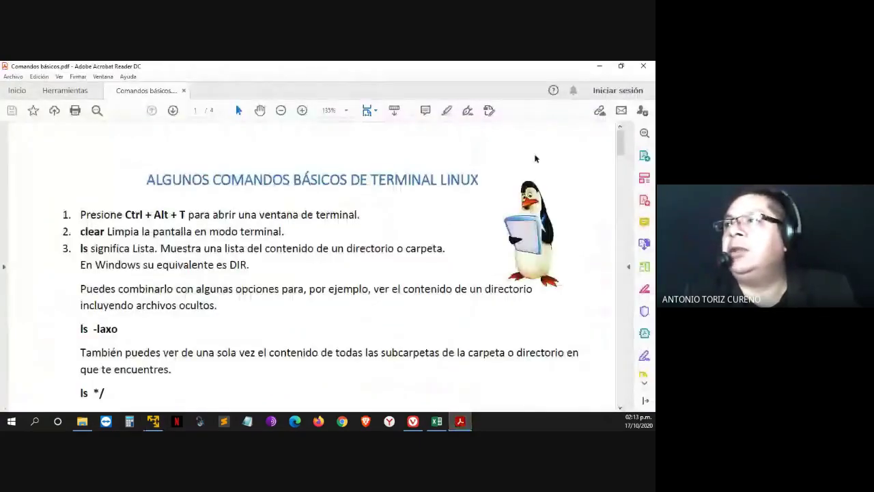
pyautogui.moveTo(620, 146); pyautogui.dragTo(630, 279)
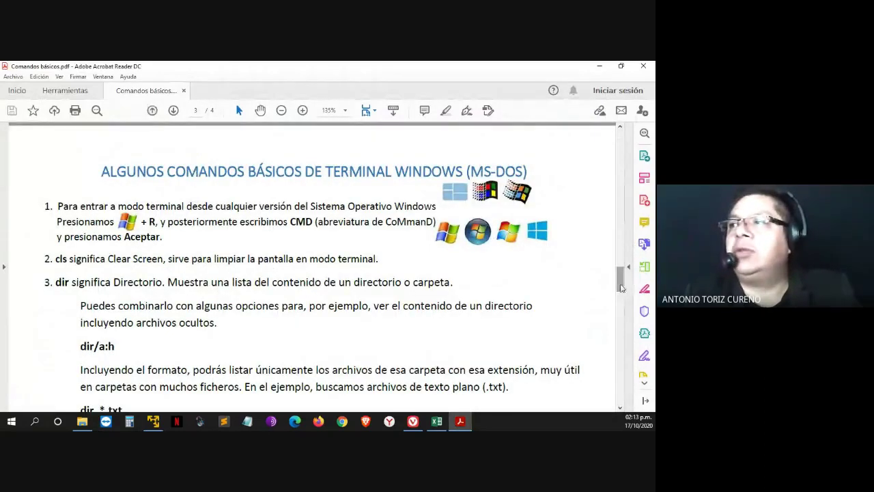
pyautogui.moveTo(621, 294); pyautogui.dragTo(615, 156)
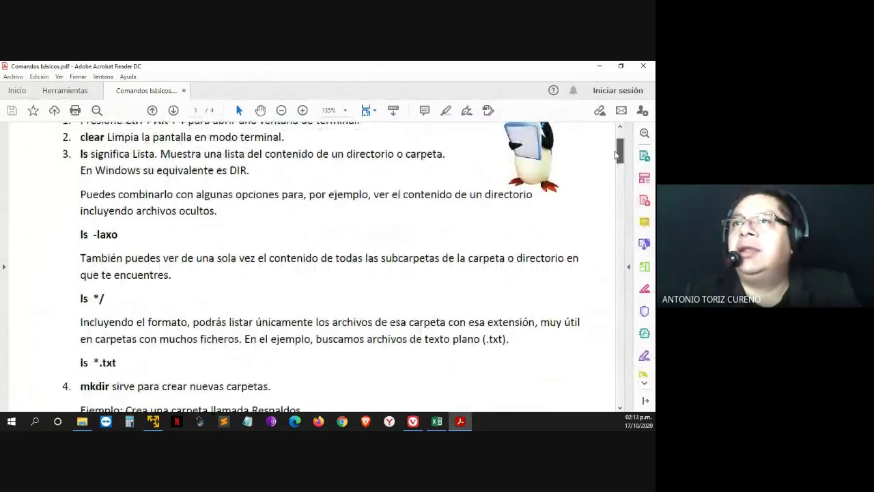
# - Read through the Linux terminal commands up to the Windows (MS-DOS) section, and return to the Ubuntu virtual machine
pyautogui.scroll(2, 383, 231)
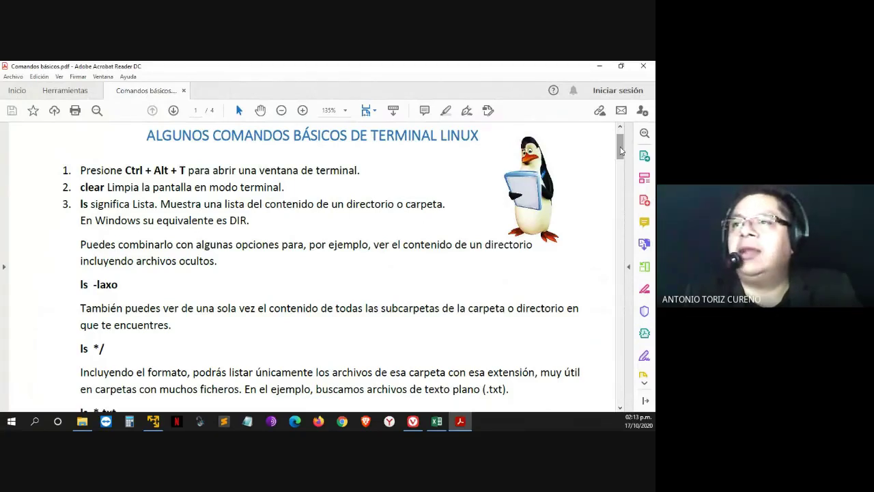
pyautogui.moveTo(620, 148); pyautogui.dragTo(622, 173)
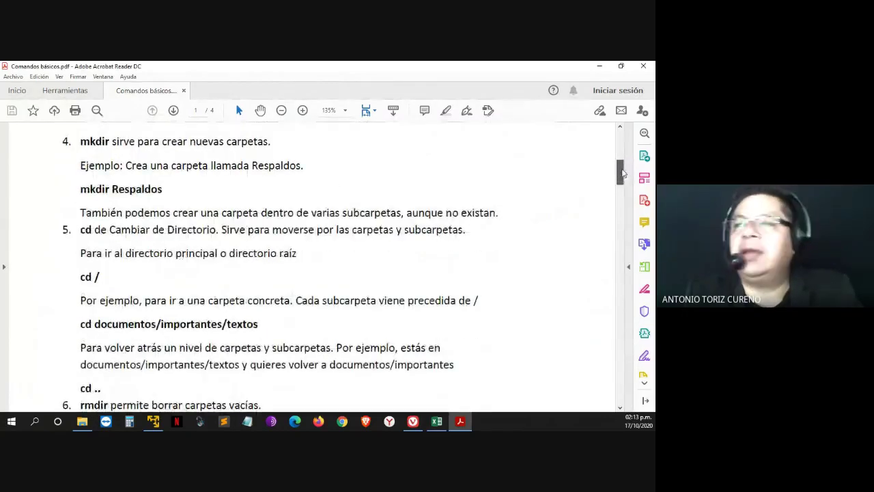
pyautogui.moveTo(621, 172); pyautogui.dragTo(623, 182)
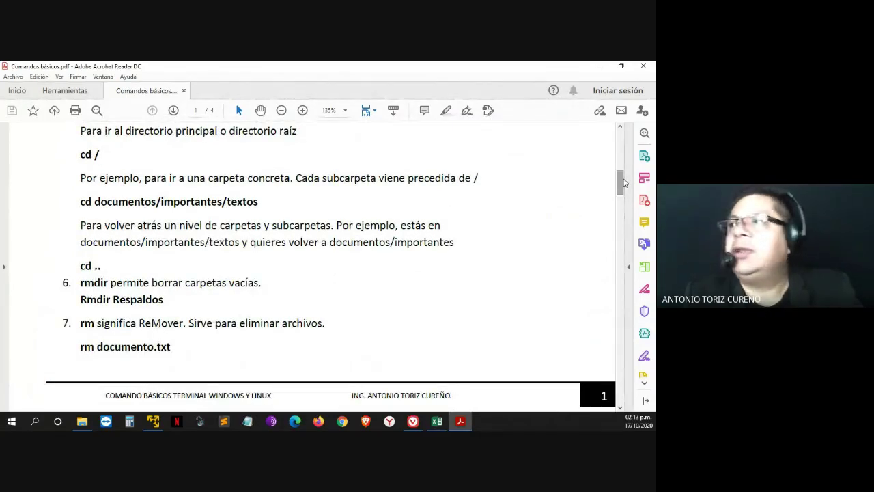
pyautogui.moveTo(624, 182); pyautogui.dragTo(630, 220)
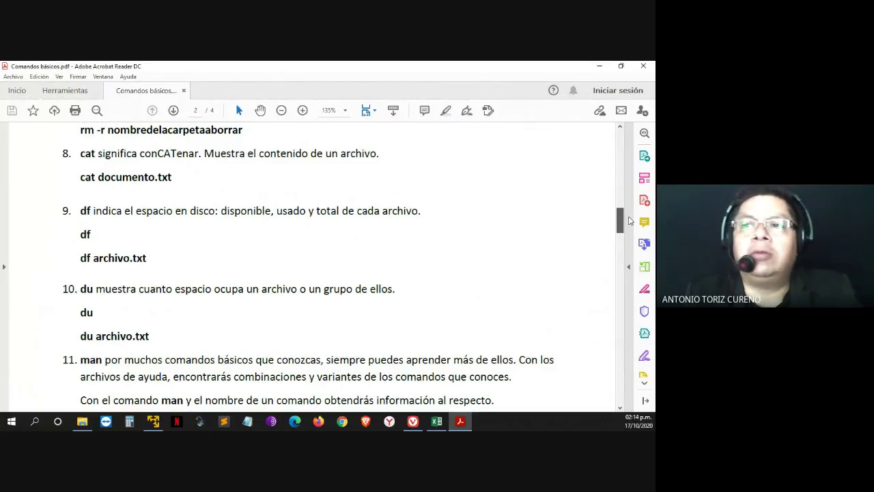
pyautogui.moveTo(621, 219); pyautogui.dragTo(622, 223)
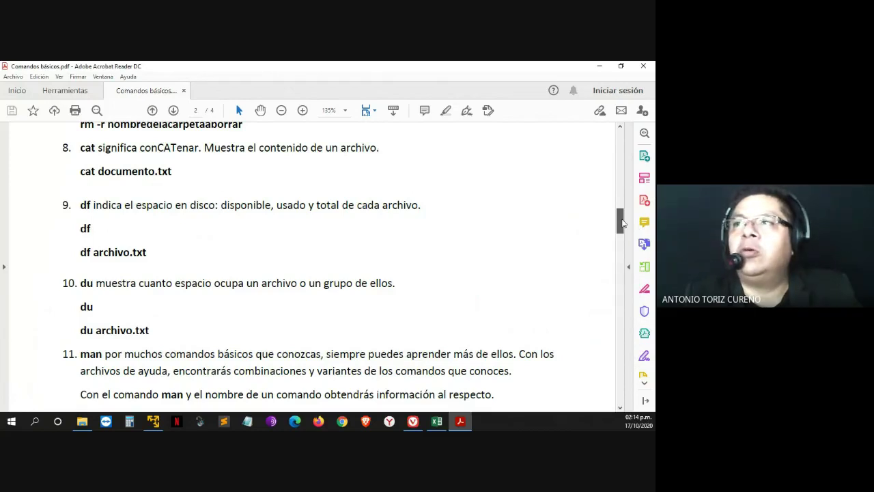
pyautogui.moveTo(622, 223); pyautogui.dragTo(626, 253)
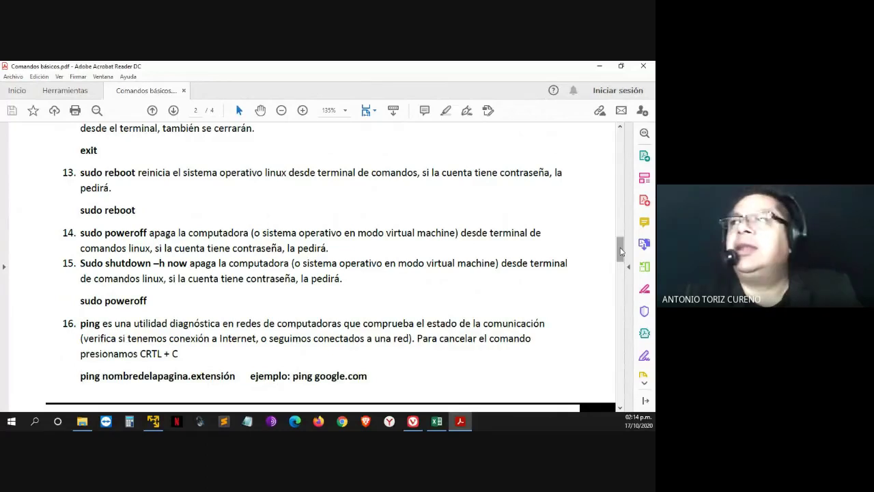
pyautogui.moveTo(621, 251); pyautogui.dragTo(623, 275)
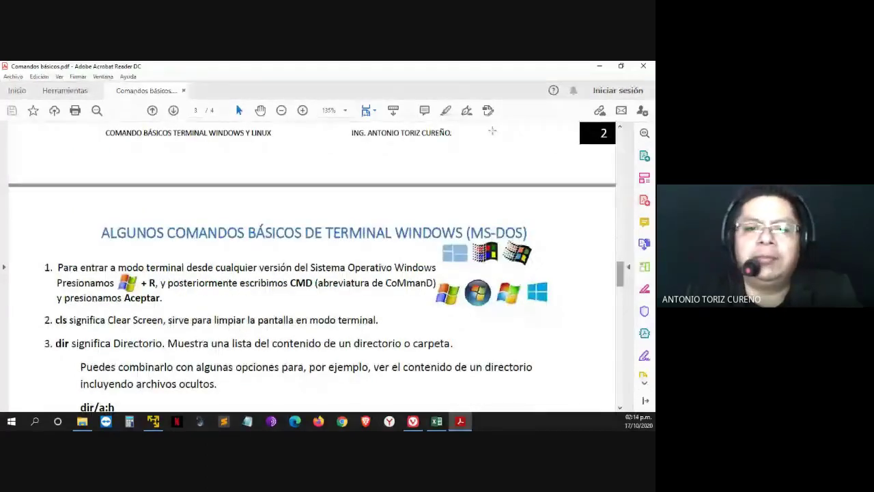
pyautogui.click(599, 65)
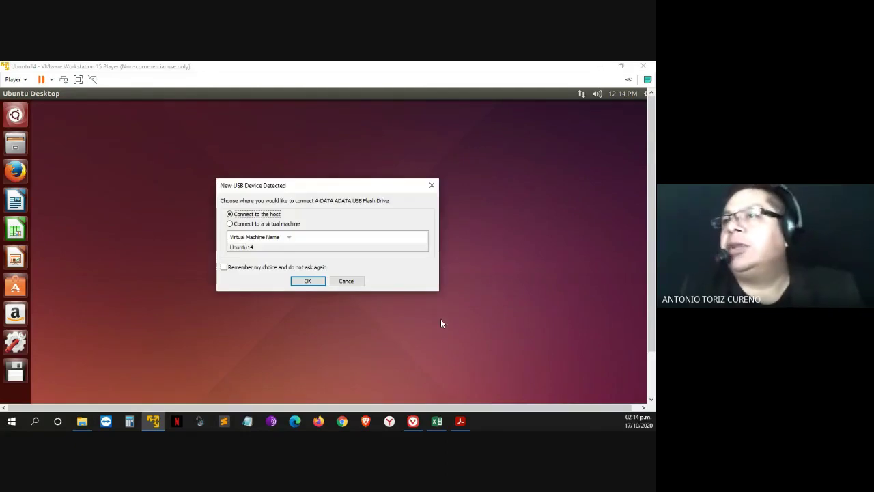
# - Connect the ADATA USB flash drive to the Ubuntu14 virtual machine and select its System Volume Information folder
pyautogui.click(231, 224)
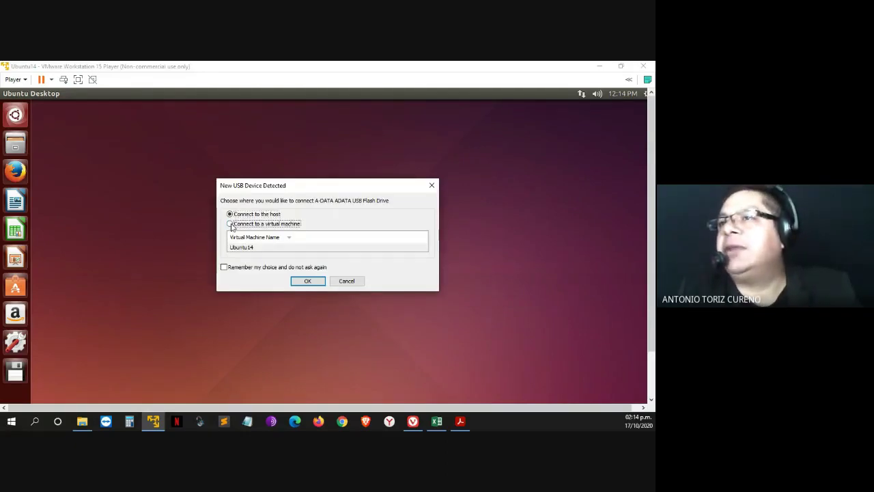
pyautogui.click(308, 280)
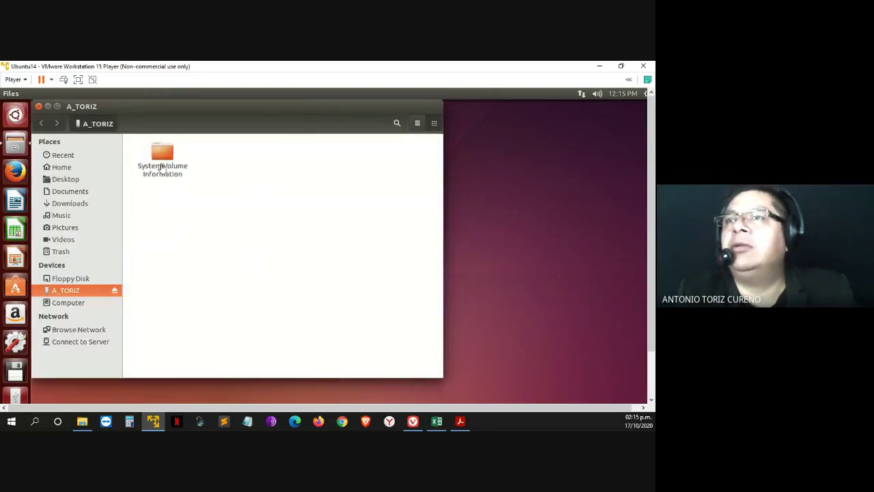
pyautogui.click(162, 167)
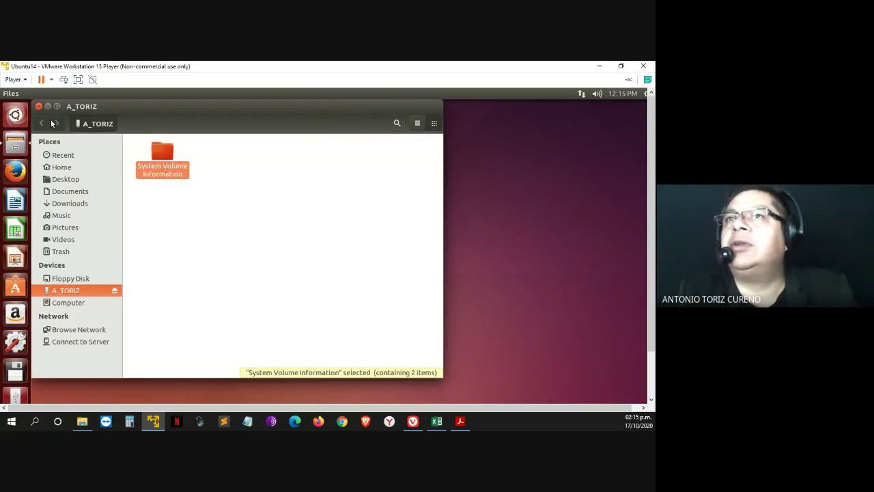
# - Eject the USB flash drive from the Ubuntu file manager, and eject it again once it is reconnected
pyautogui.click(115, 292)
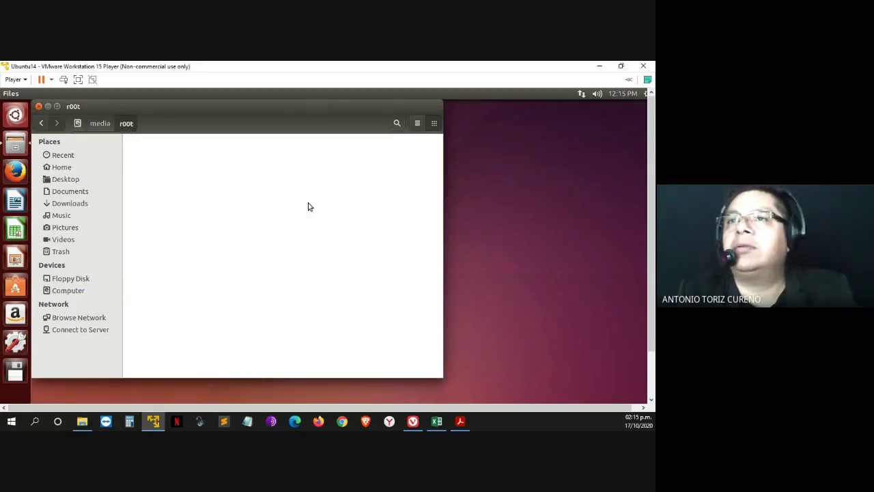
pyautogui.click(39, 106)
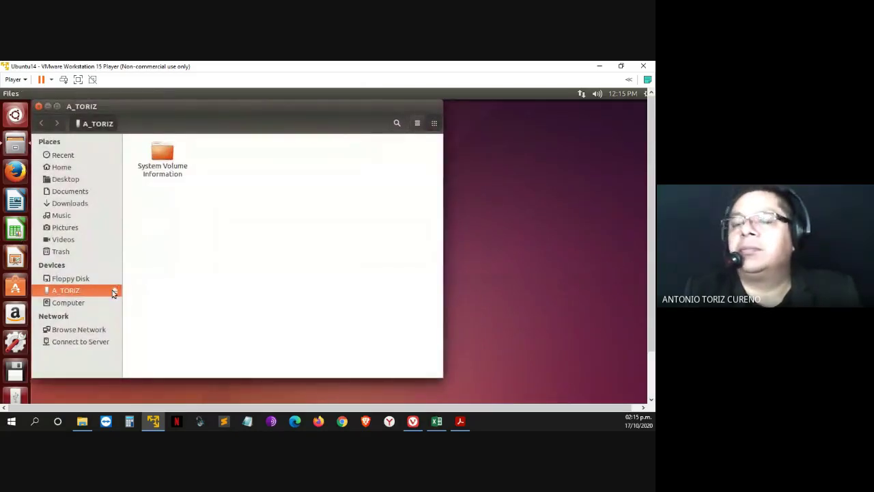
pyautogui.click(114, 292)
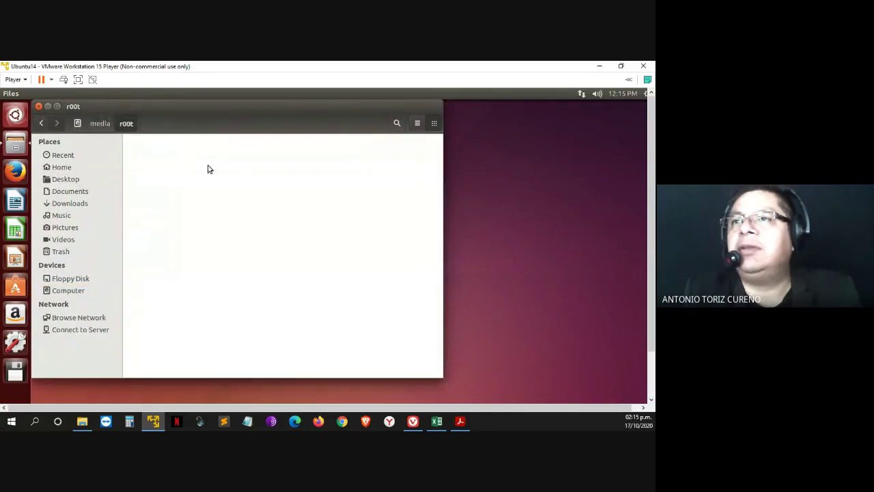
pyautogui.click(27, 115)
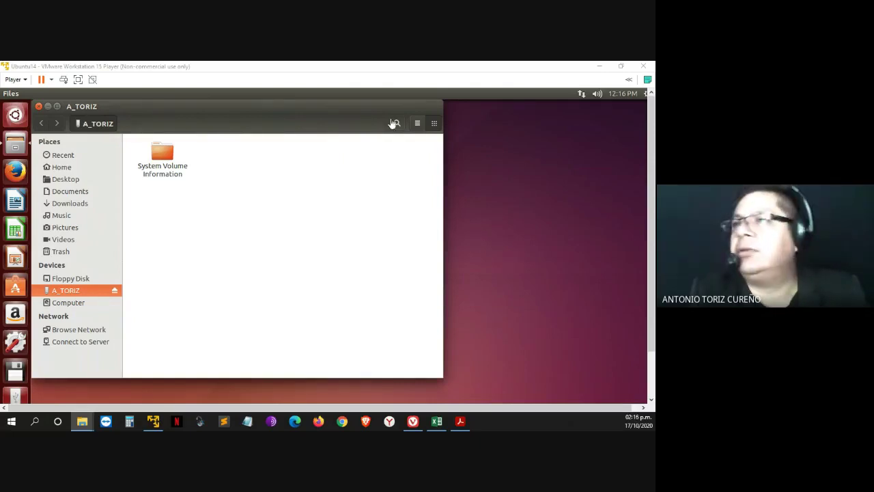
pyautogui.click(39, 107)
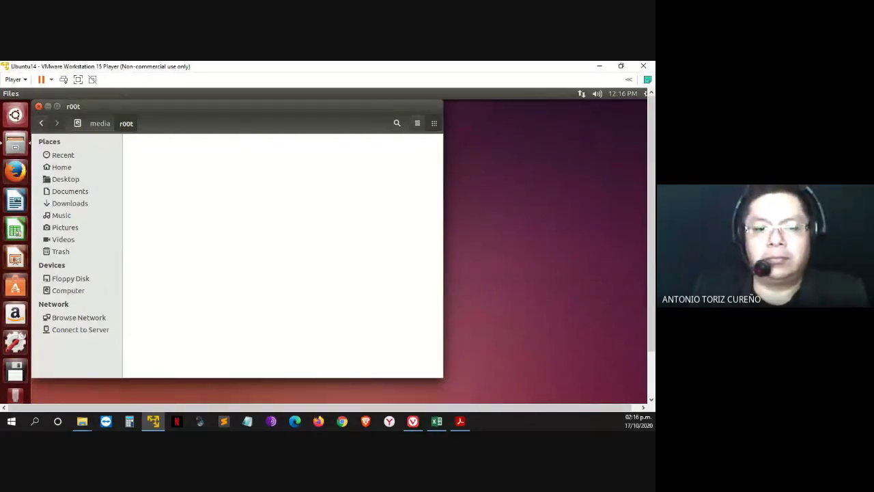
# - Connect the reinserted USB flash drive to the host computer instead of the virtual machine
pyautogui.hotkey('alt', 'Tab')
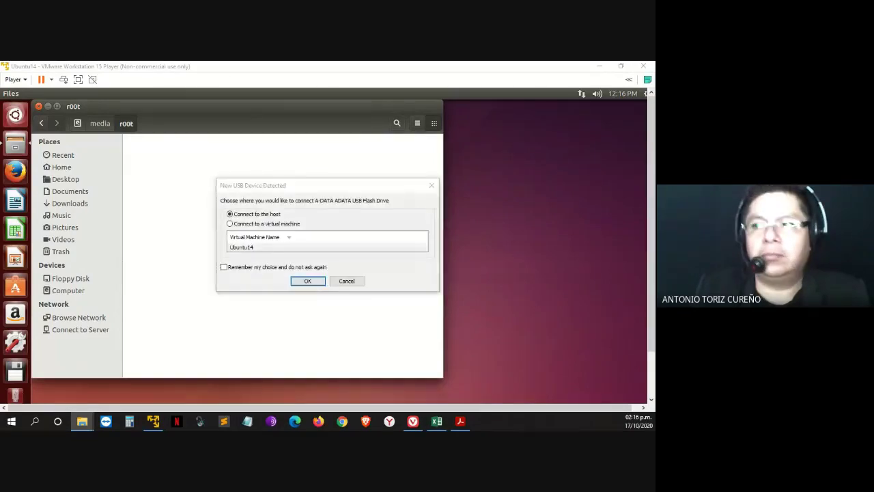
pyautogui.click(308, 283)
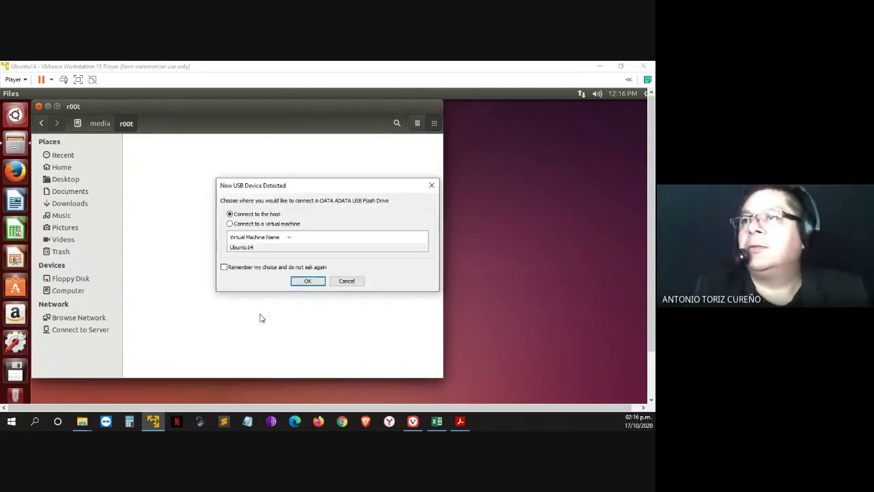
pyautogui.click(305, 280)
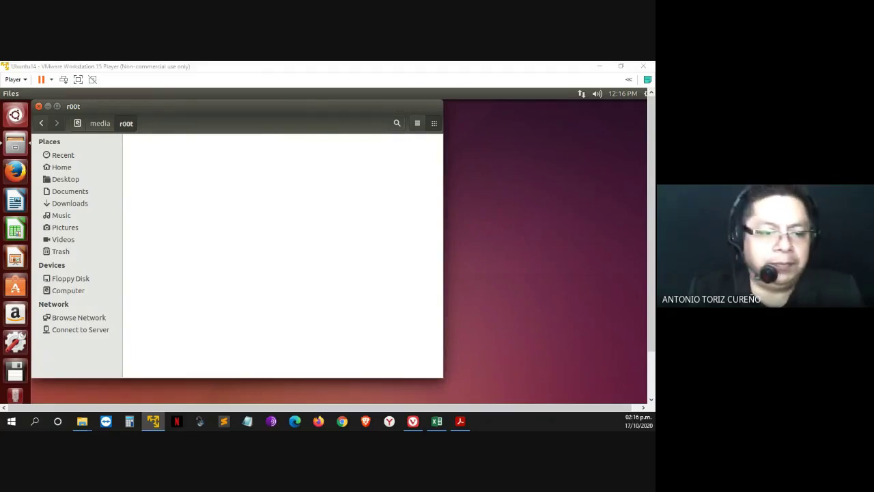
pyautogui.hotkey('alt', 'Tab')
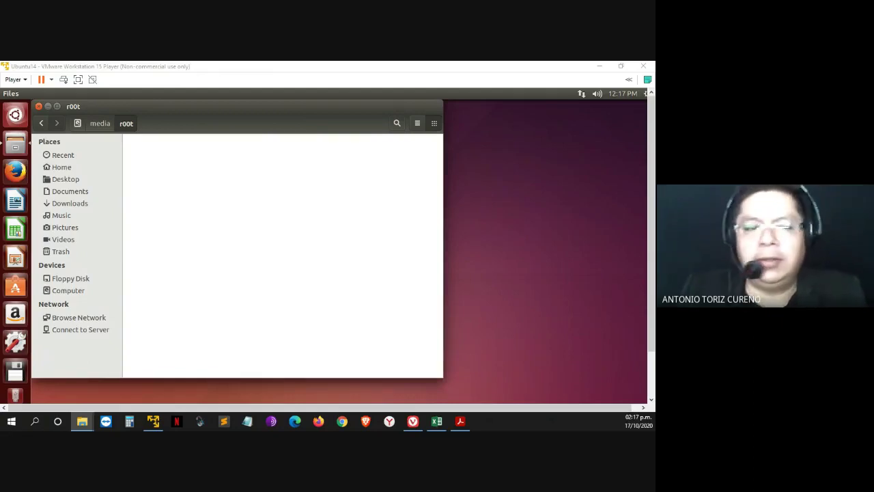
pyautogui.hotkey('alt', 'Tab')
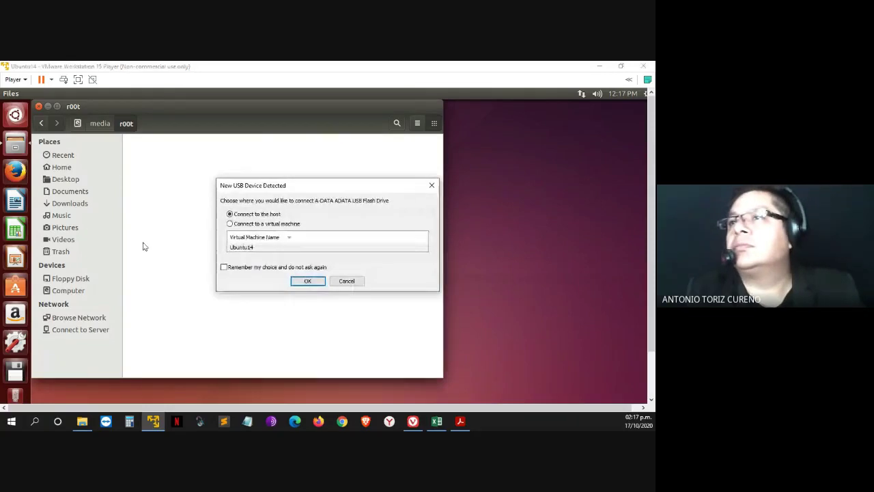
# - Connect the USB flash drive to the Ubuntu14 virtual machine and copy 3d-wide-wallpapers-1920x1080.jpg from it into the Pictures folder
pyautogui.click(248, 225)
pyautogui.click(307, 281)
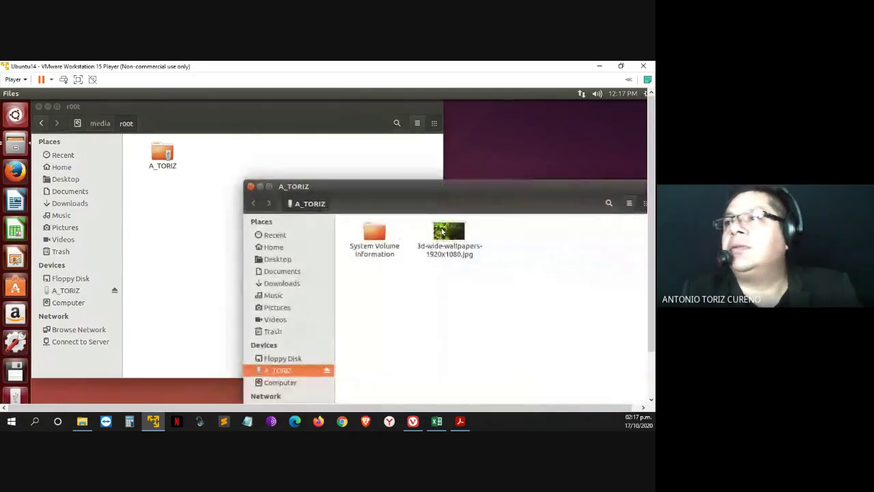
pyautogui.click(451, 236)
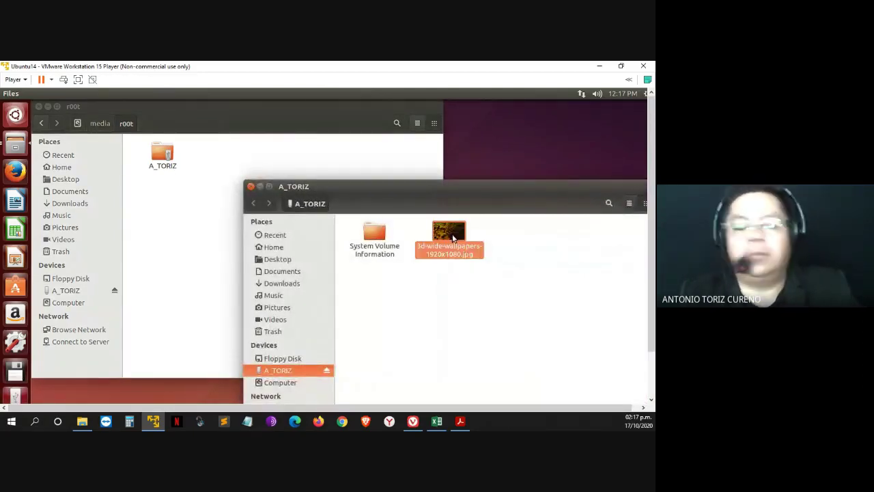
pyautogui.click(273, 308)
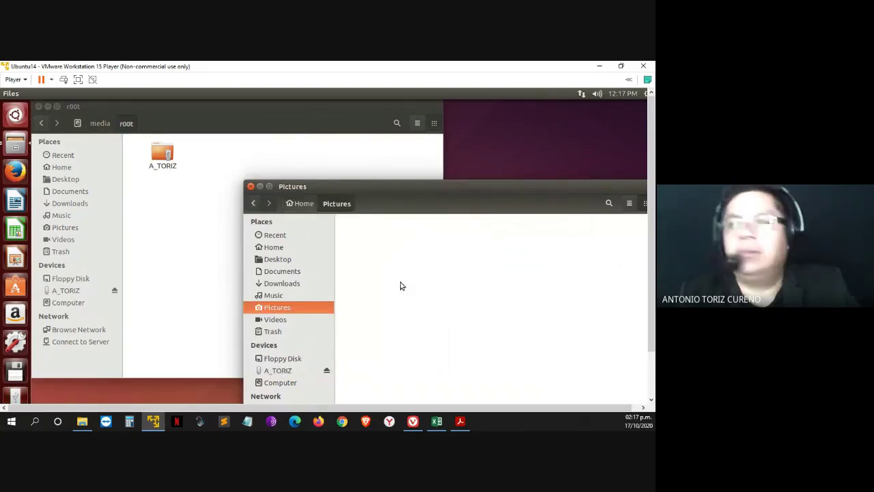
pyautogui.hotkey('ctrl', 'v')
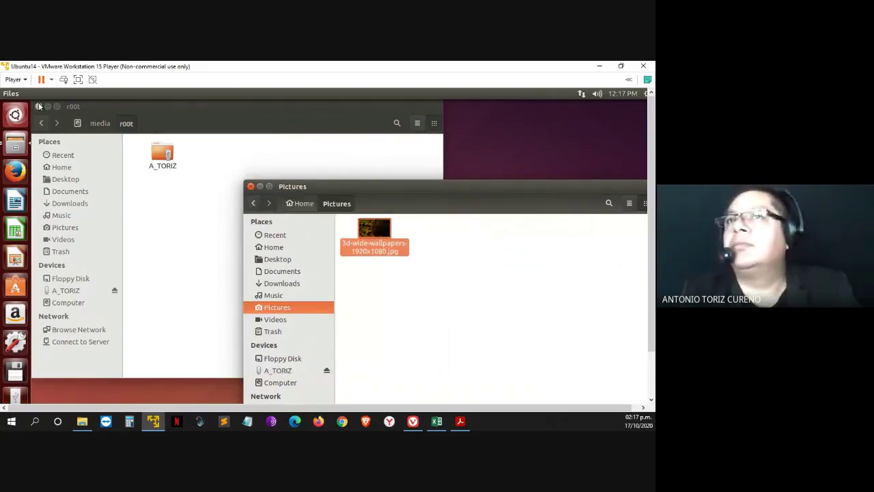
# - Set the copied image in Pictures as the desktop wallpaper and close both file manager windows
pyautogui.click(103, 143)
pyautogui.hotkey('ctrl', 'w')
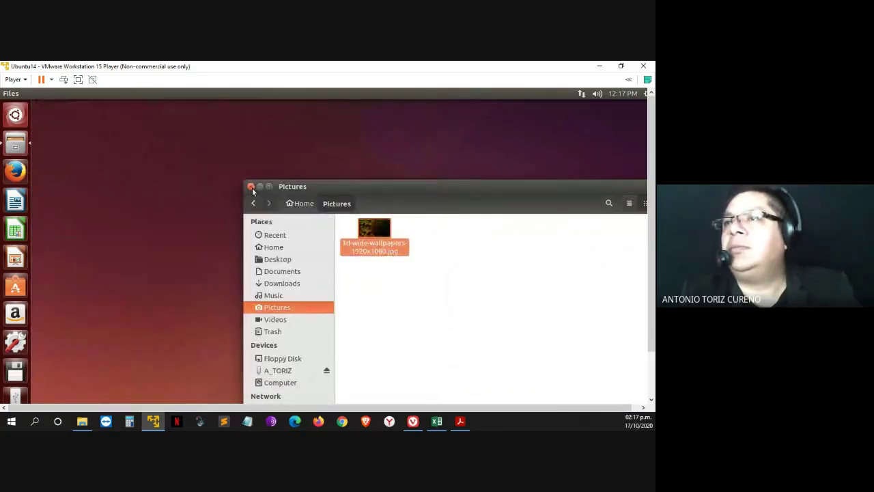
pyautogui.rightClick(377, 233)
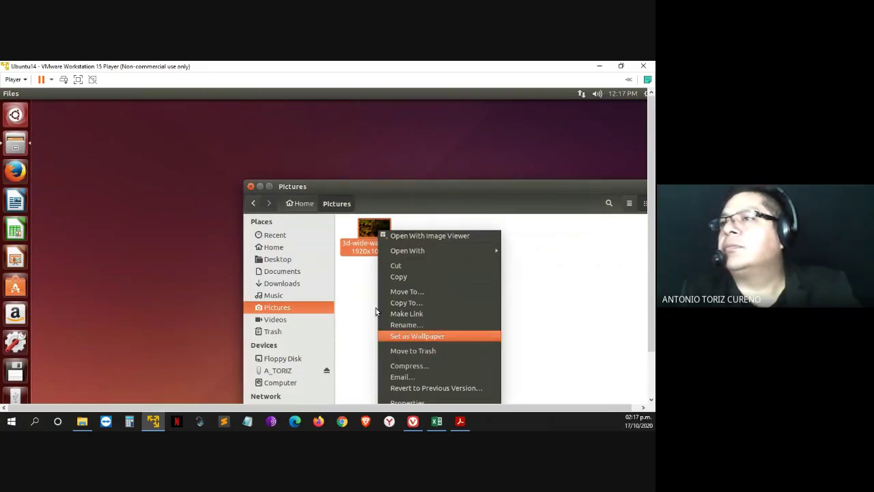
pyautogui.click(348, 269)
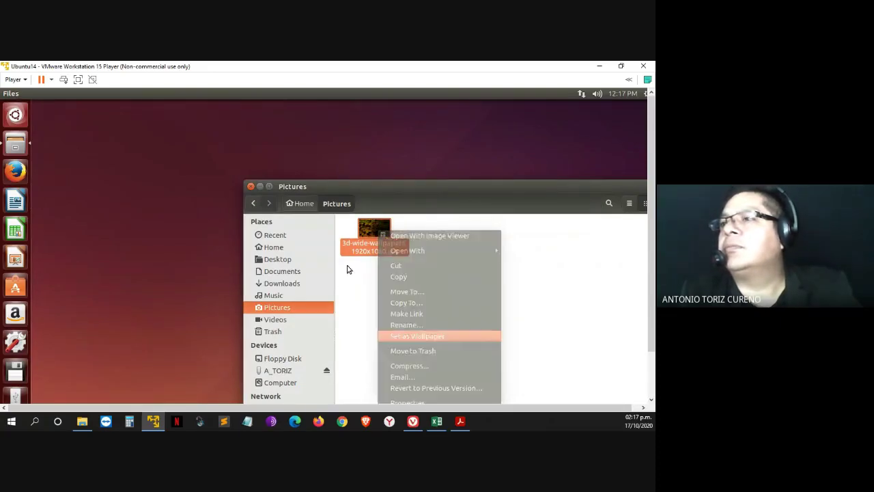
pyautogui.click(251, 186)
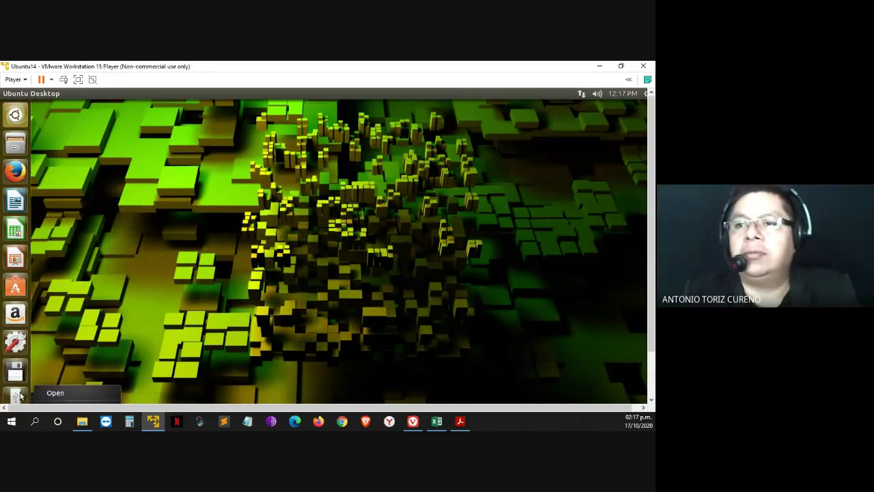
# - Show the virtual machine in full screen and eject the USB flash drive from the Ubuntu launcher
pyautogui.click(78, 80)
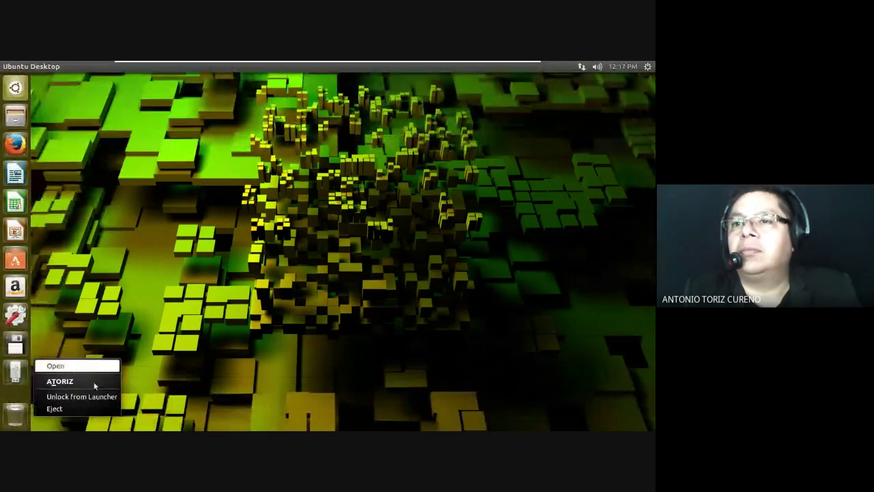
pyautogui.click(84, 410)
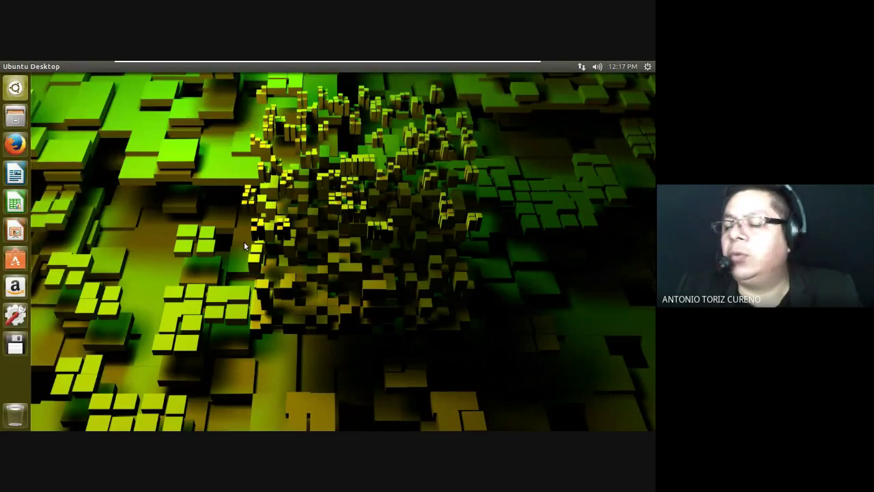
# - Remove the Floppy Disk and Amazon shortcuts from the Ubuntu launcher
pyautogui.rightClick(17, 345)
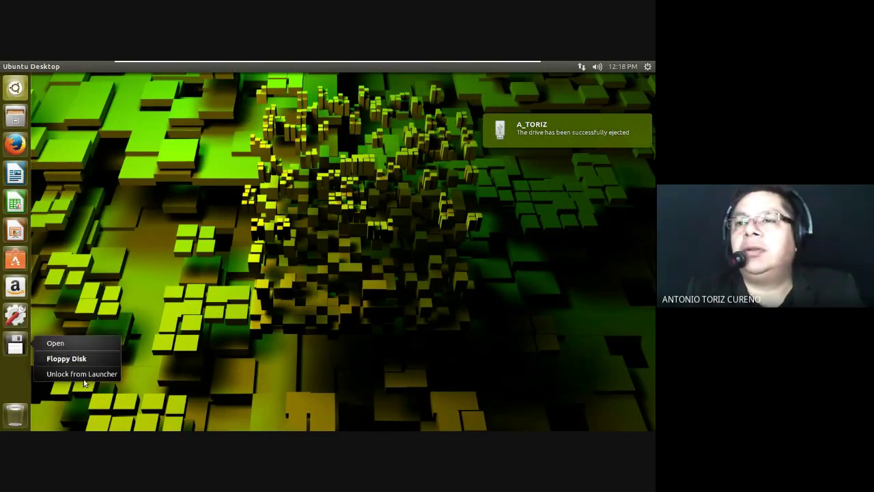
pyautogui.click(85, 379)
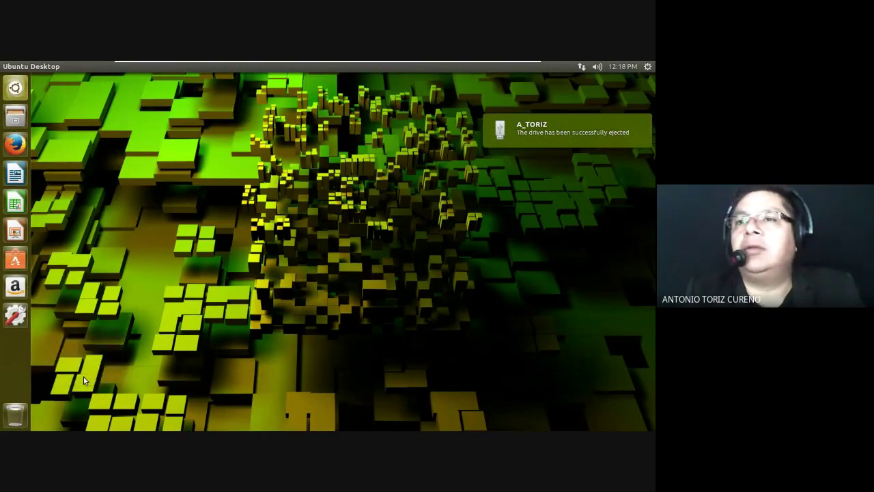
pyautogui.rightClick(19, 290)
pyautogui.click(77, 302)
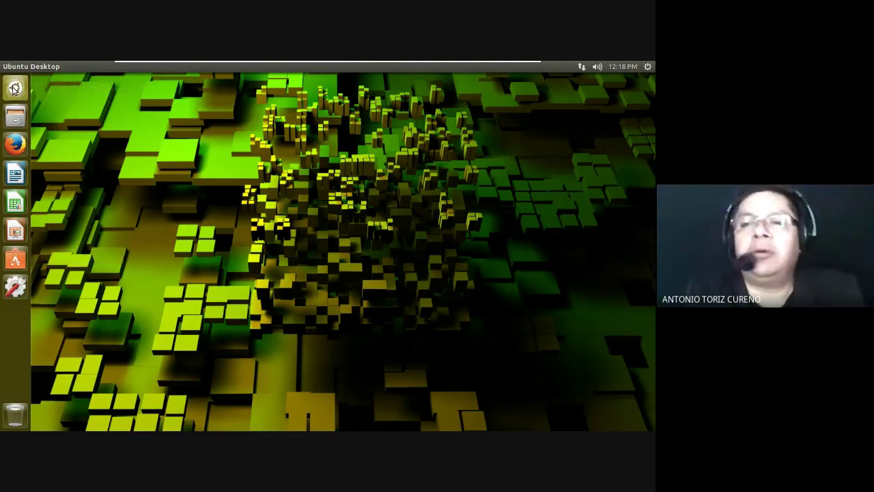
# - Search the computer for "termina", open Terminal and move its window to the middle of the desktop
pyautogui.click(3, 91)
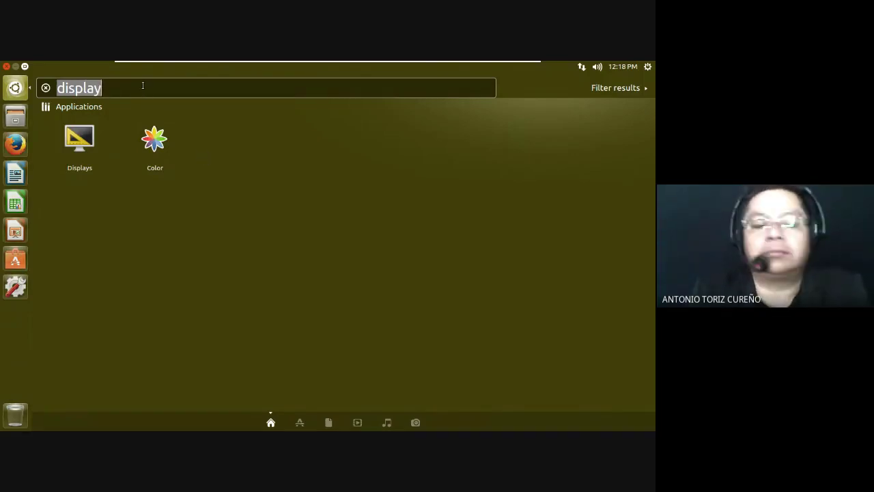
pyautogui.press('BackSpace')
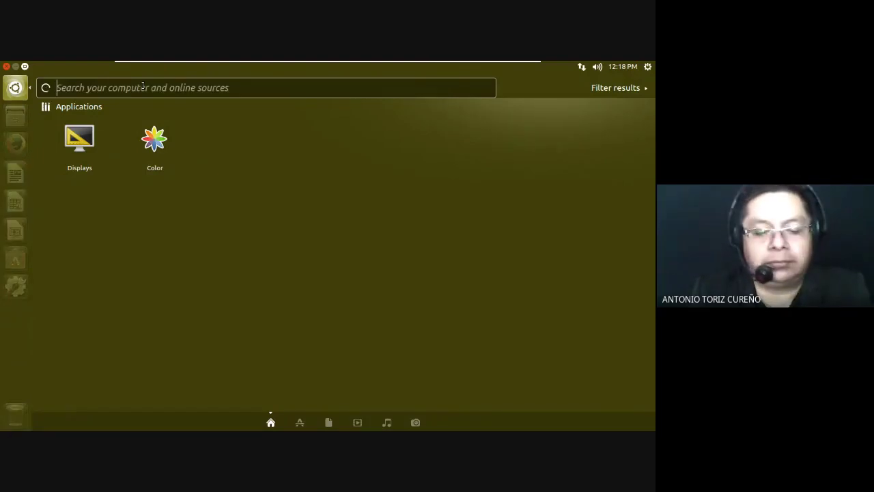
pyautogui.write('t')
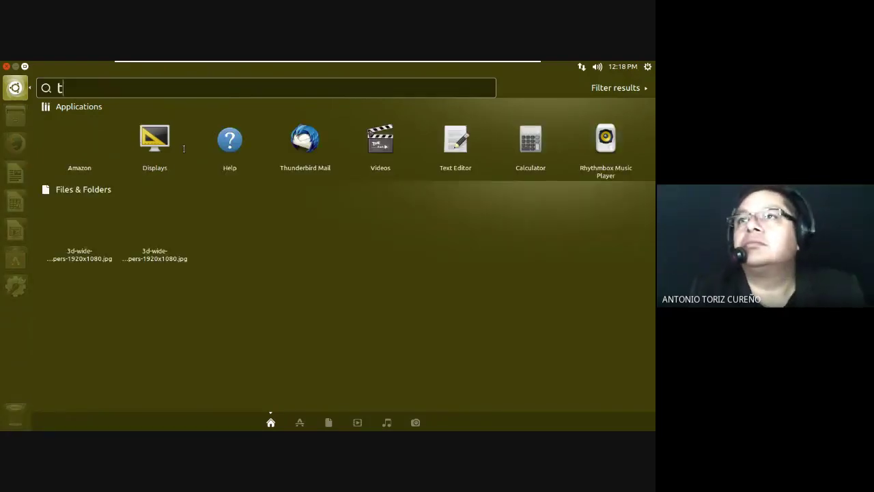
pyautogui.write('er')
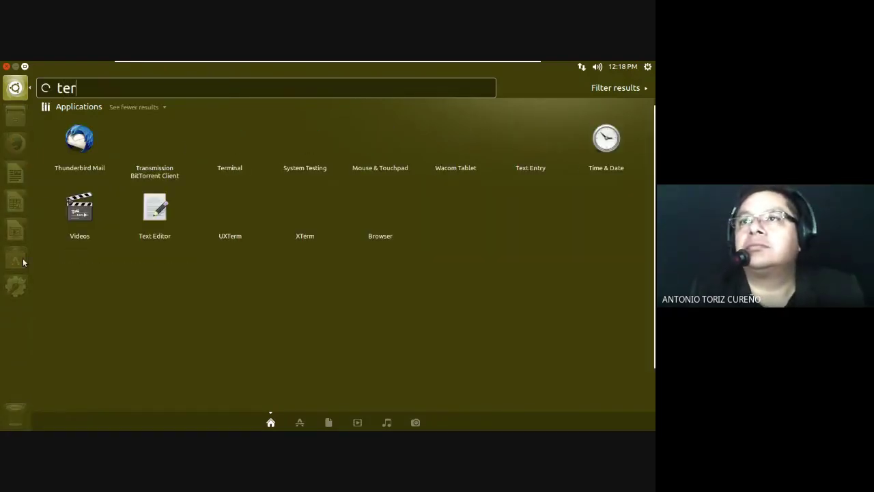
pyautogui.write('min')
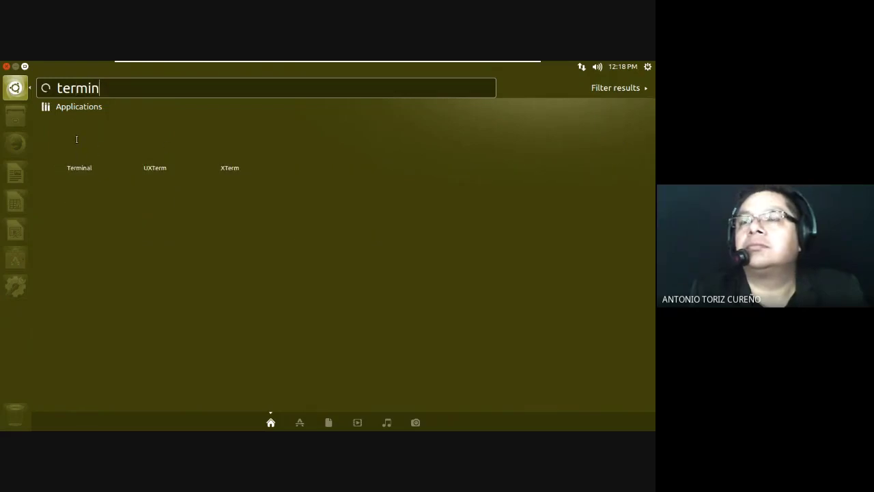
pyautogui.write('a')
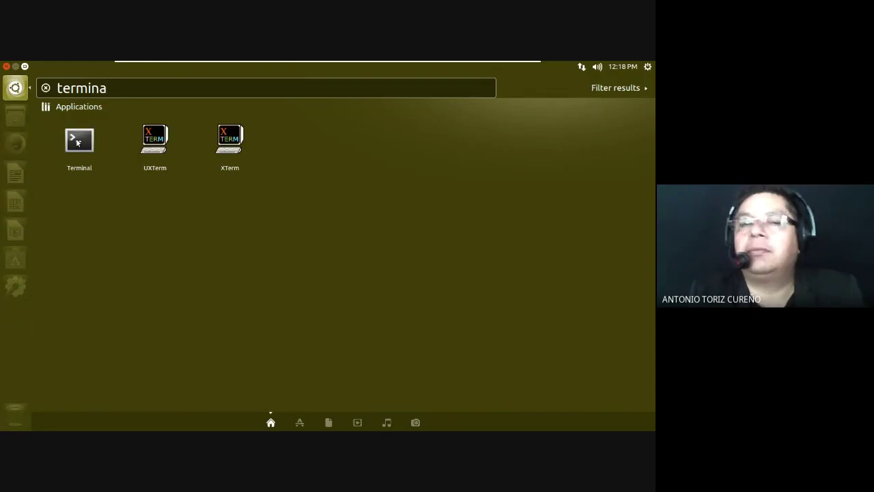
pyautogui.click(78, 142)
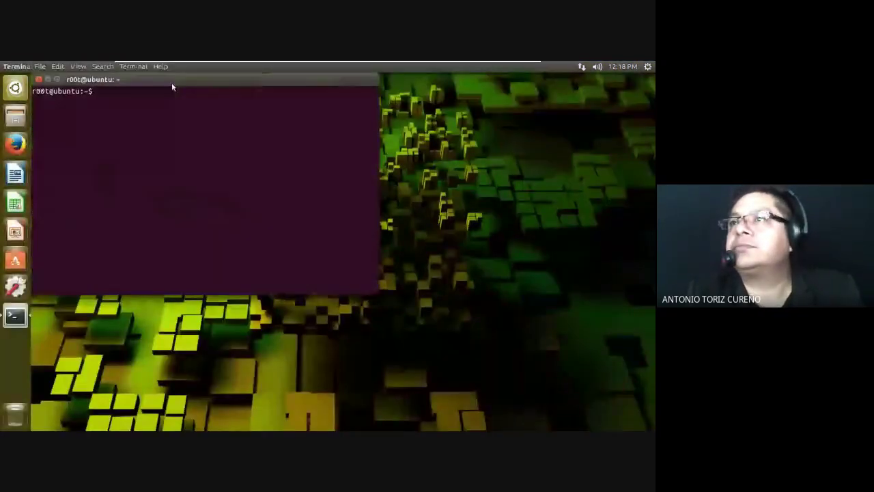
pyautogui.moveTo(172, 85); pyautogui.dragTo(322, 135)
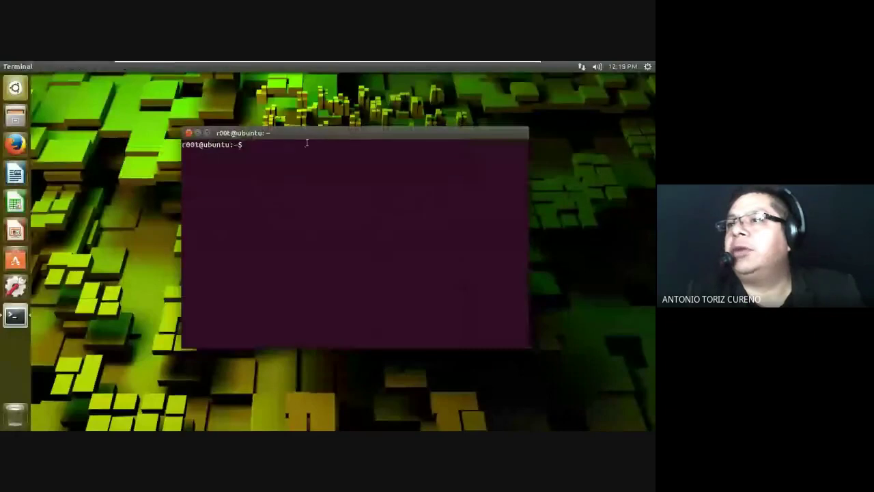
# - Open the profile preferences of the terminal window
pyautogui.rightClick(311, 179)
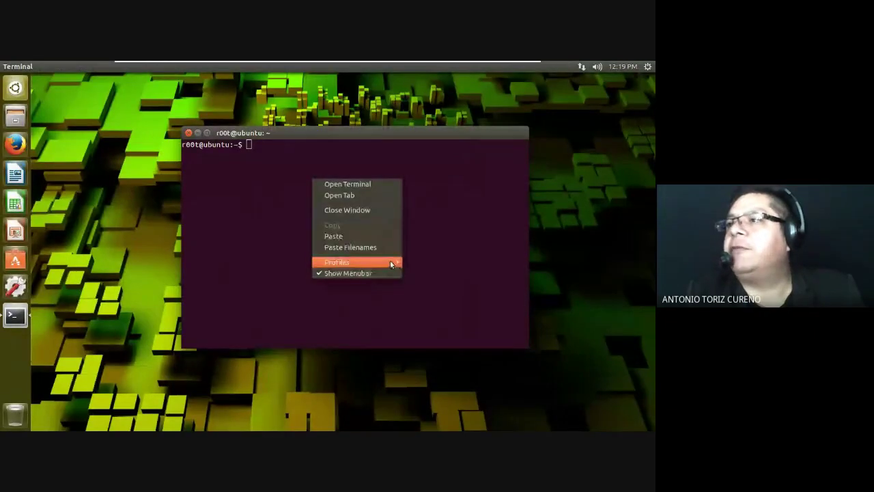
pyautogui.moveTo(355, 262)
pyautogui.click(456, 279)
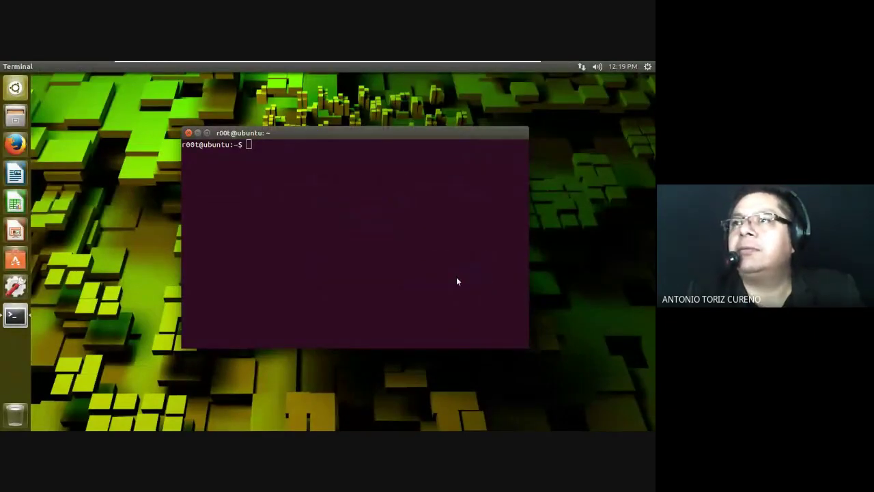